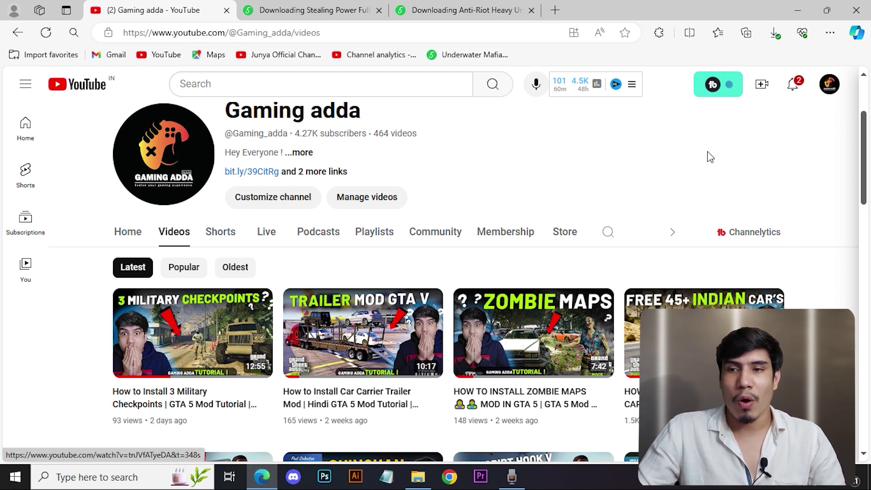
# Switch to File Explorer and check the 87edba-2077piliceT.zip and 9941a6-Stealing PowerFul Tank.rar archives in the Download folder.
pyautogui.click(798, 10)
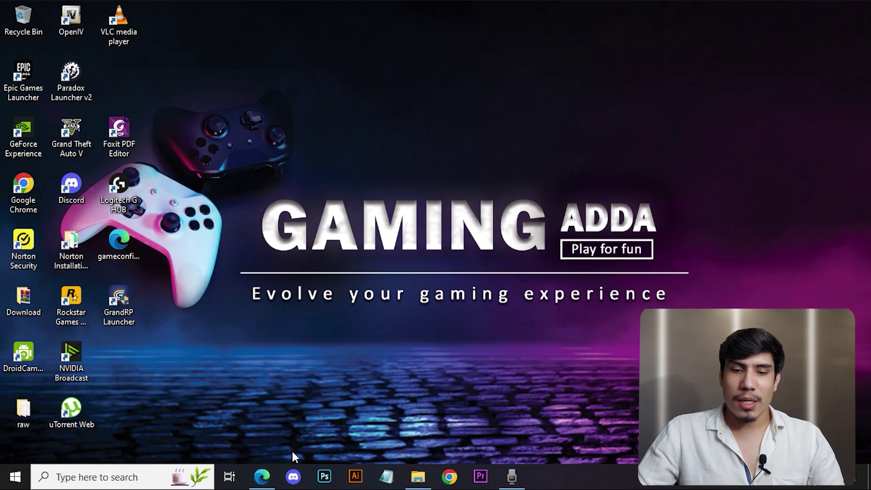
pyautogui.click(417, 477)
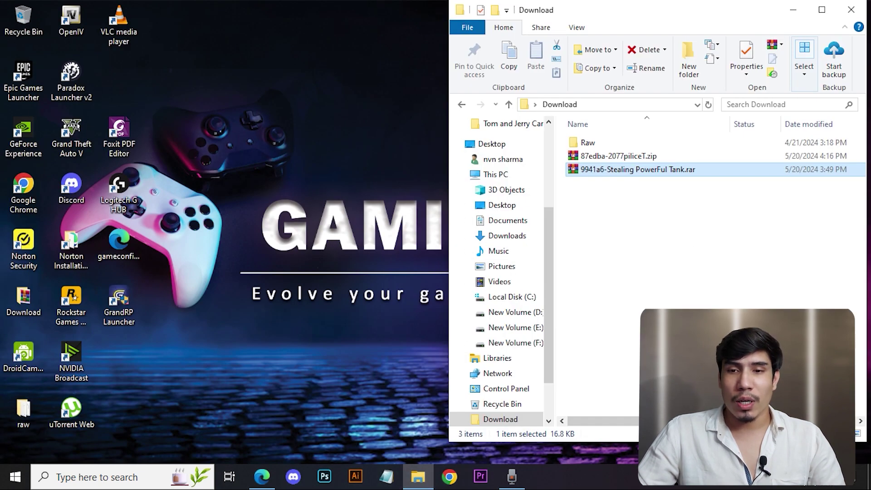
pyautogui.moveTo(616, 200); pyautogui.dragTo(601, 150)
pyautogui.click(614, 154)
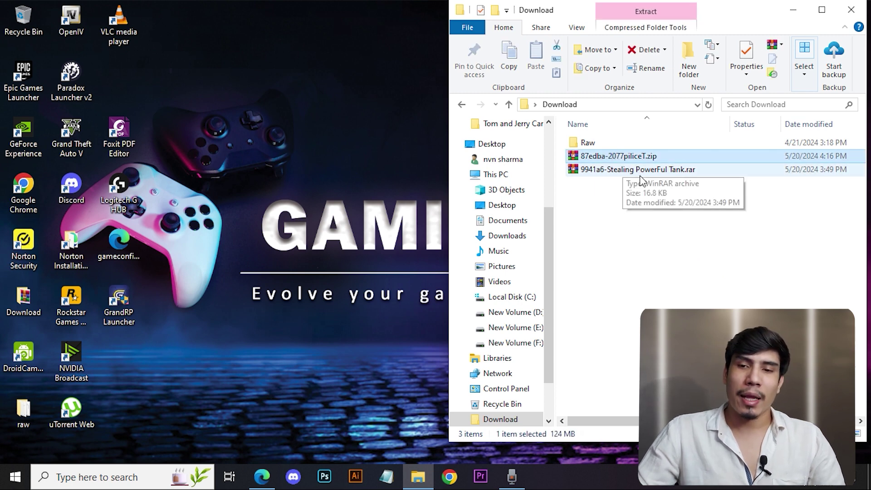
pyautogui.click(640, 175)
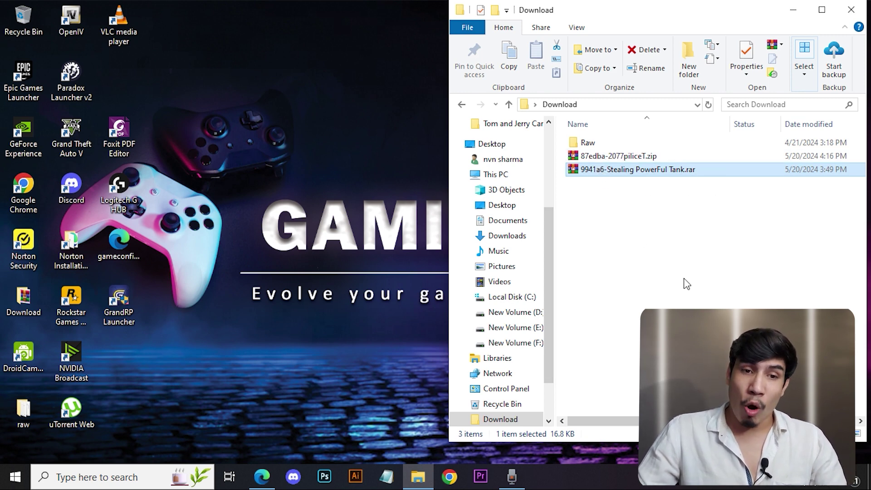
# Switch to the browser and review the Stealing Power Full Tank mod page and its preview image on GTA5-Mods.
pyautogui.click(262, 476)
pyautogui.click(313, 10)
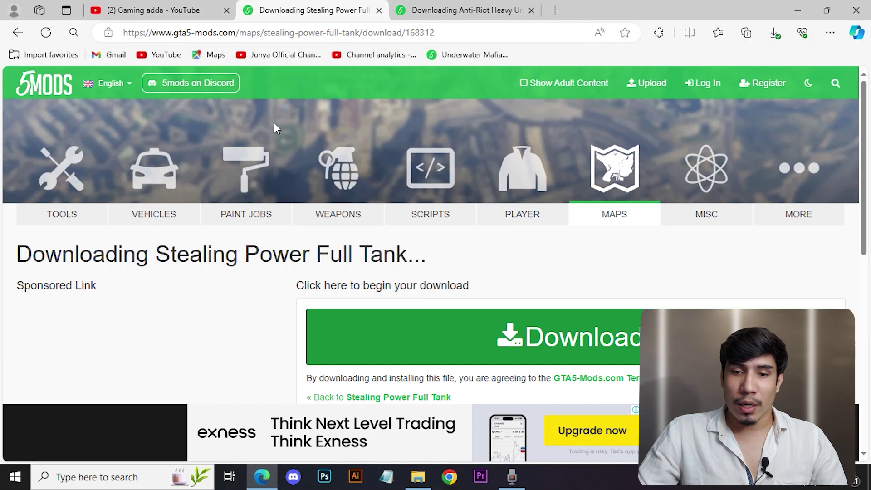
pyautogui.scroll(-2, 570, 291)
pyautogui.scroll(2, 366, 231)
pyautogui.click(14, 34)
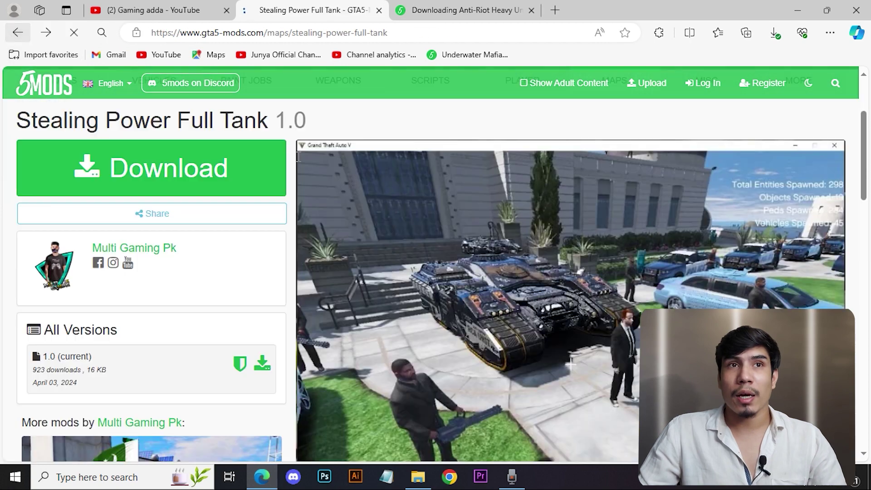
pyautogui.scroll(-3, 482, 271)
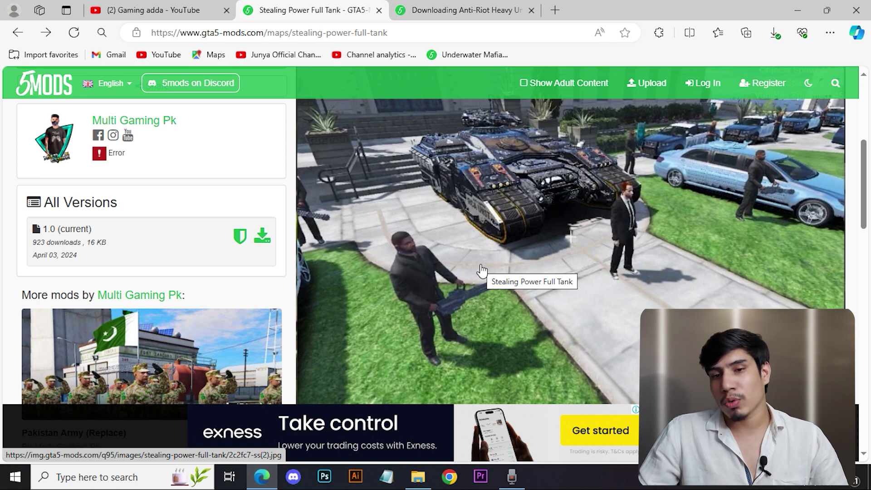
pyautogui.scroll(4, 545, 301)
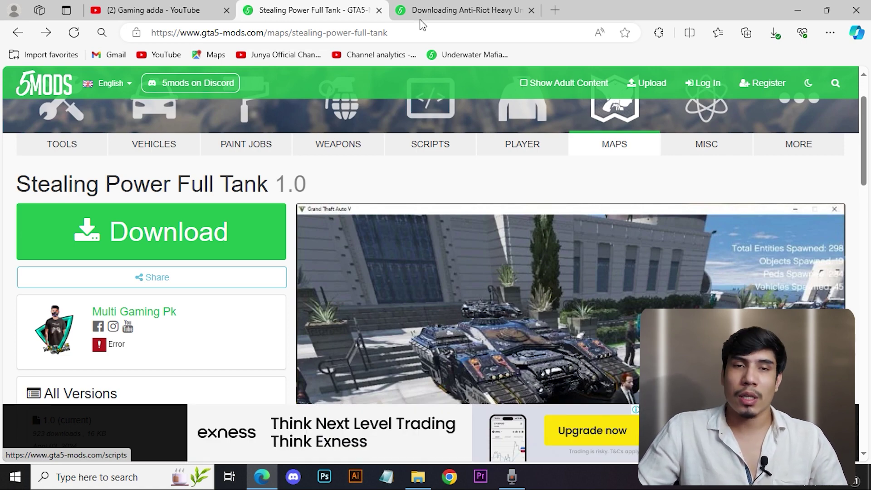
pyautogui.click(449, 9)
pyautogui.click(327, 6)
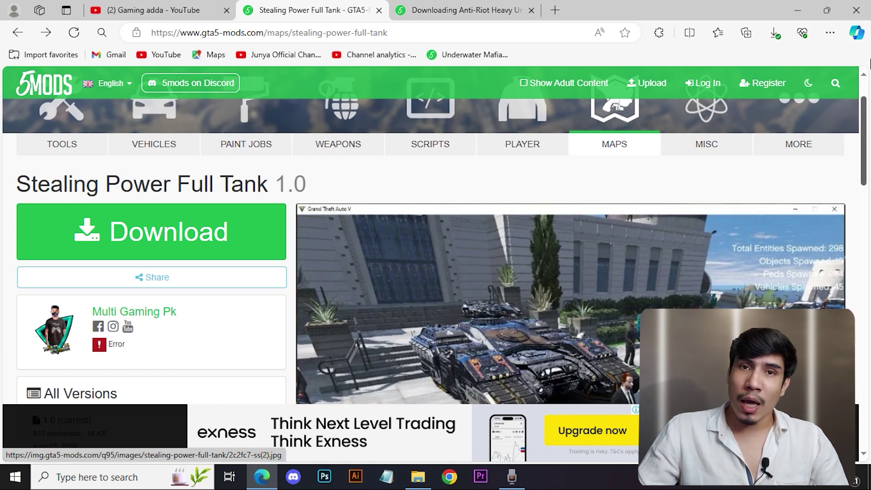
# Back in the Download folder, extract 87edba-2077piliceT.zip and 9941a6-Stealing PowerFul Tank.rar, each to its own separate folder.
pyautogui.click(798, 10)
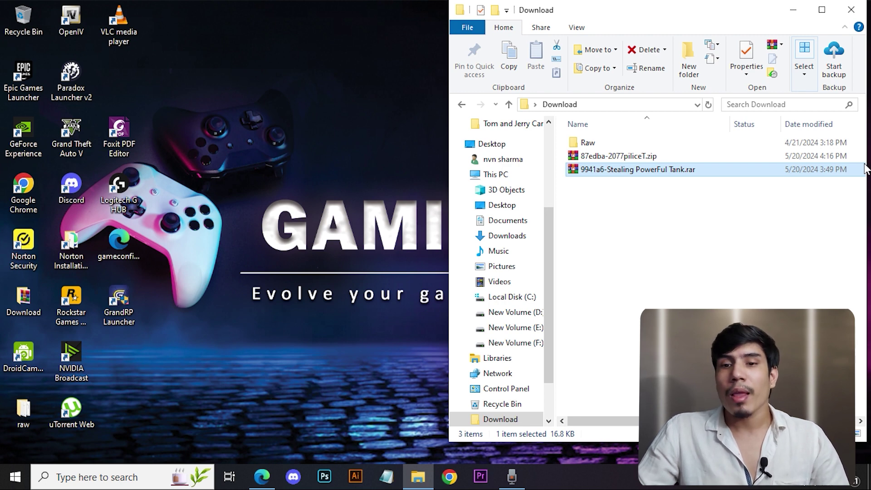
pyautogui.keyDown('ctrl'); pyautogui.click(621, 158); pyautogui.keyUp('ctrl')
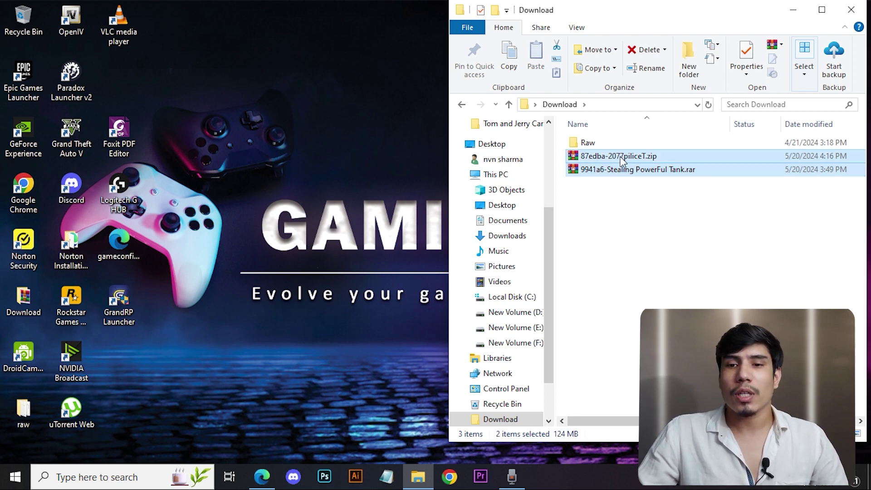
pyautogui.rightClick(622, 159)
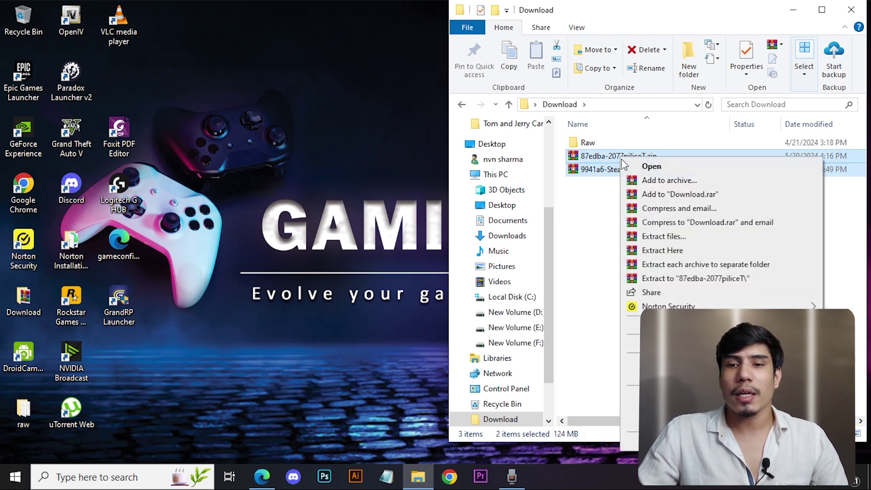
pyautogui.click(649, 267)
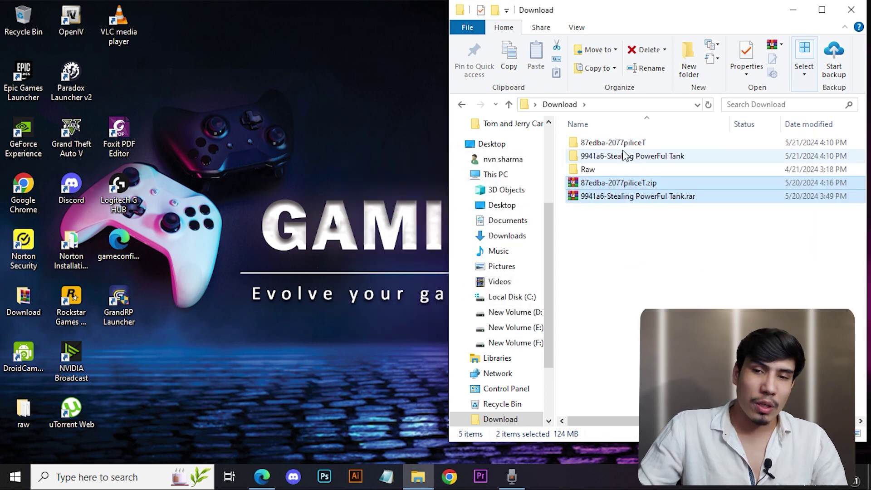
pyautogui.click(633, 256)
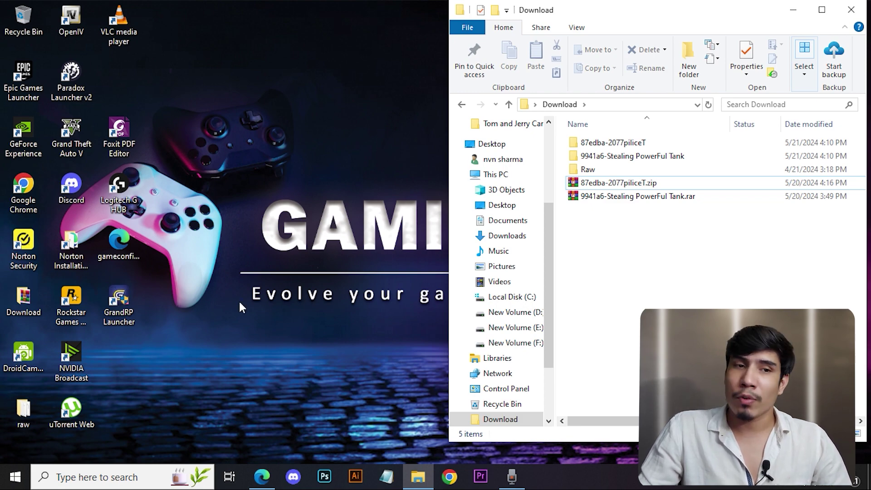
# Launch OpenIV for the Windows version of Grand Theft Auto V, place it beside File Explorer, and enable edit mode.
pyautogui.doubleClick(64, 23)
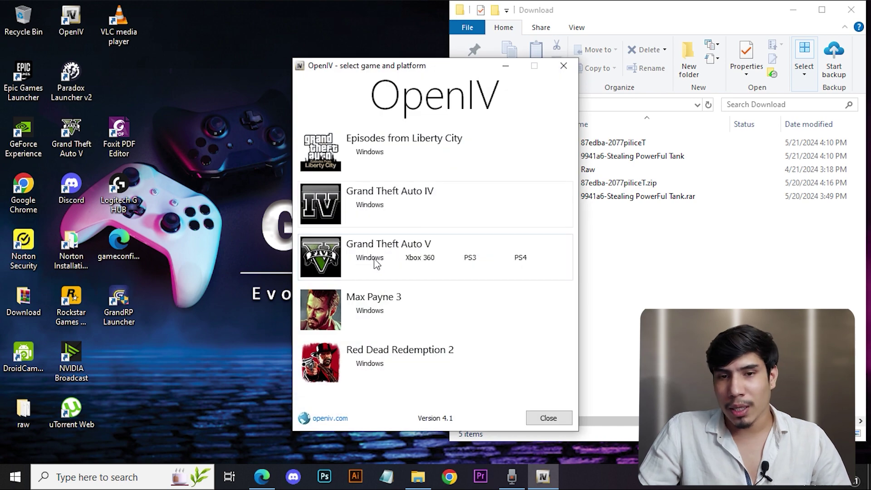
pyautogui.click(371, 257)
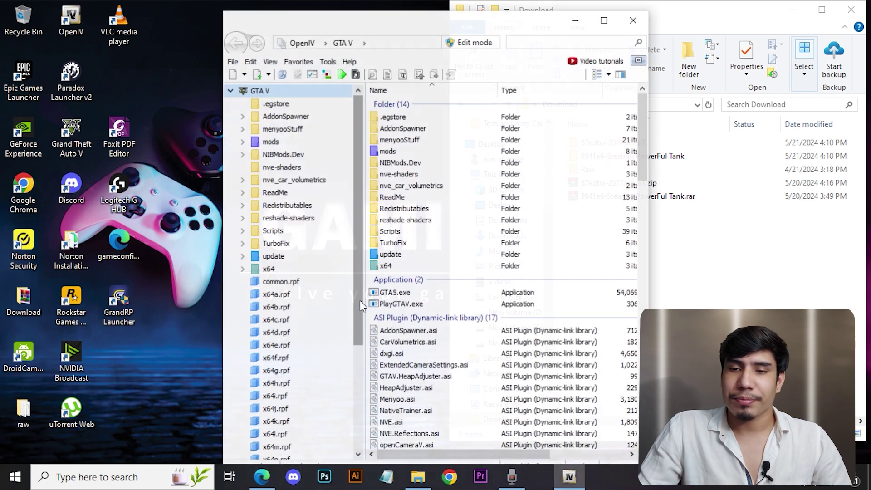
pyautogui.moveTo(437, 26); pyautogui.dragTo(226, 19)
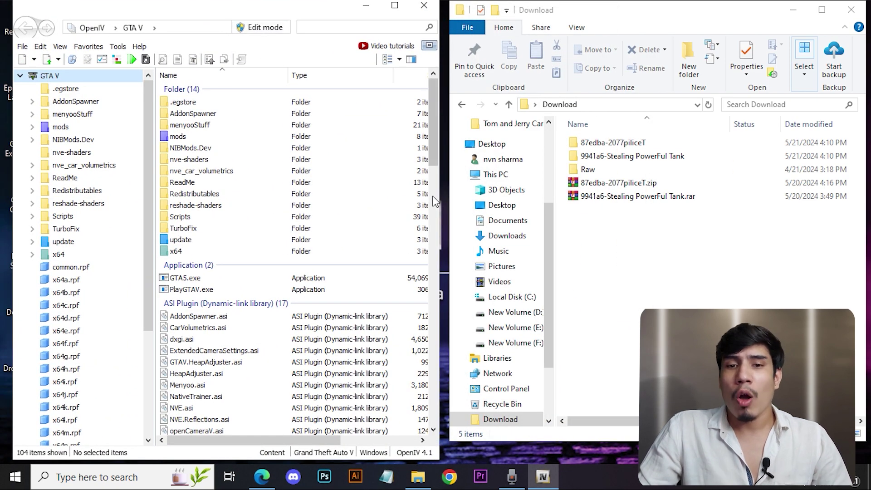
pyautogui.click(255, 28)
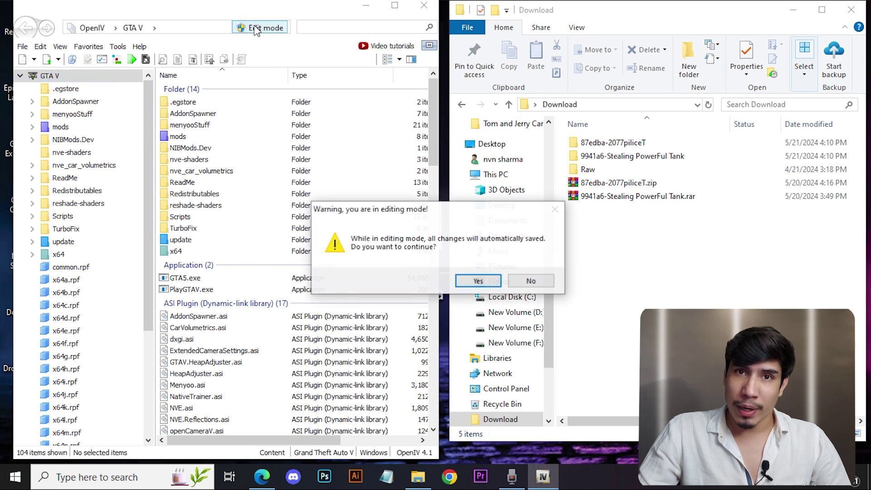
pyautogui.click(476, 282)
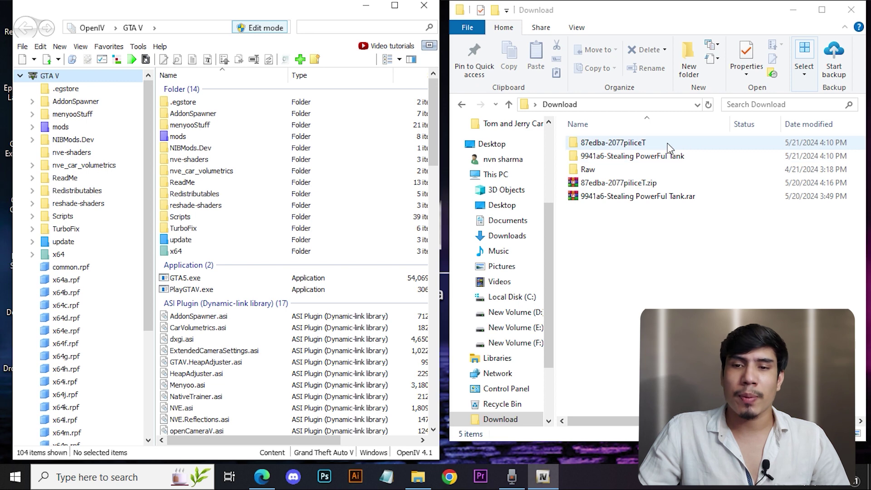
# In File Explorer, open the Add-on folder inside 87edba-2077piliceT and check the contents of its 2077piliceT folder.
pyautogui.click(649, 145)
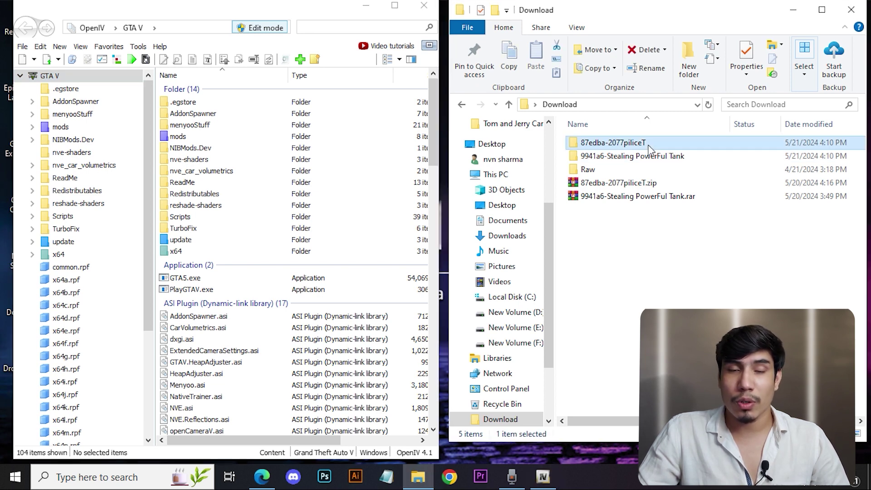
pyautogui.doubleClick(650, 144)
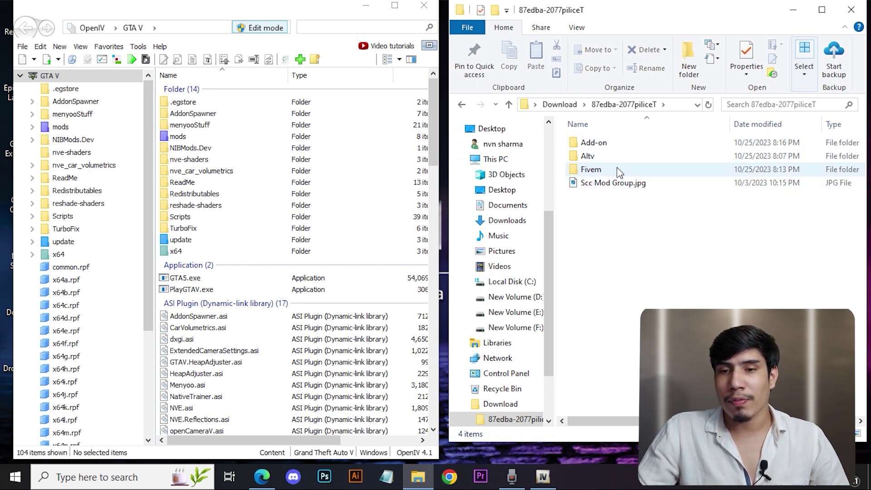
pyautogui.doubleClick(613, 143)
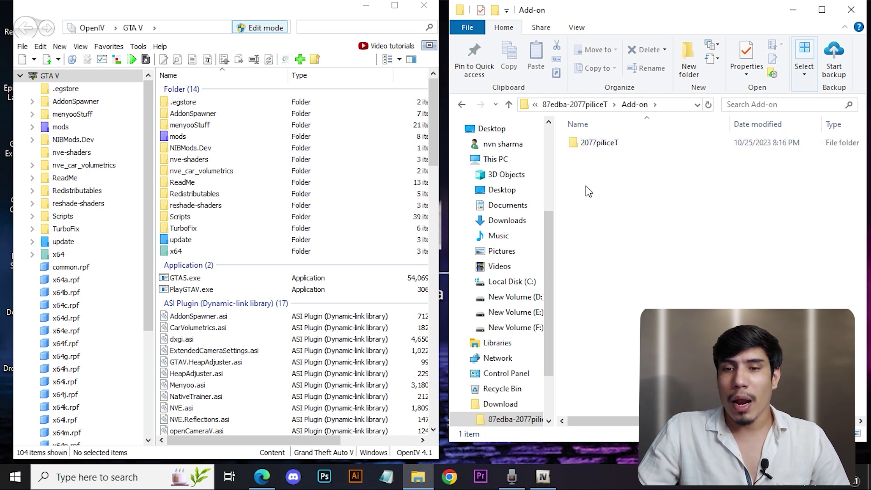
pyautogui.click(594, 147)
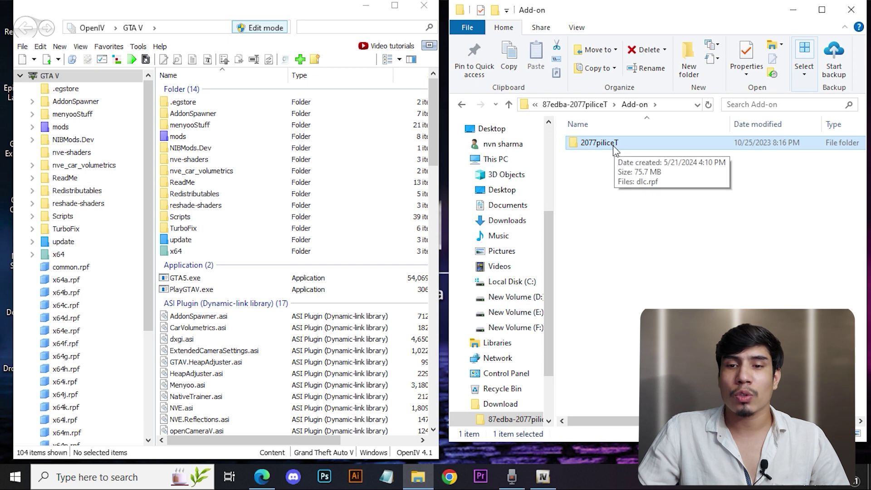
pyautogui.doubleClick(617, 149)
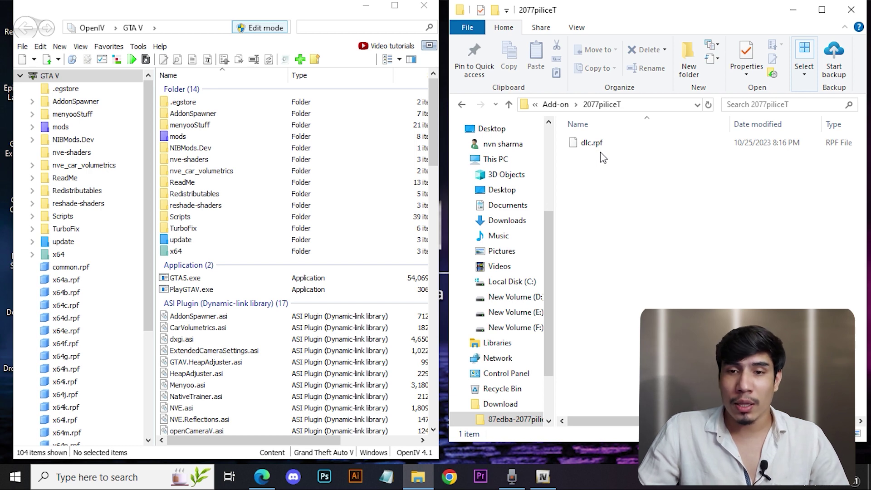
pyautogui.click(509, 105)
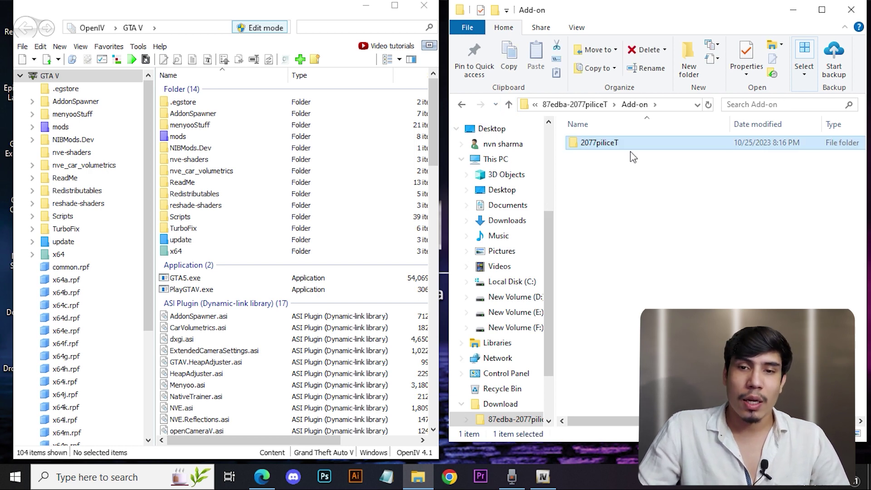
# In OpenIV, open the GTA V folder mods > update > x64 > dlcpacks.
pyautogui.doubleClick(231, 140)
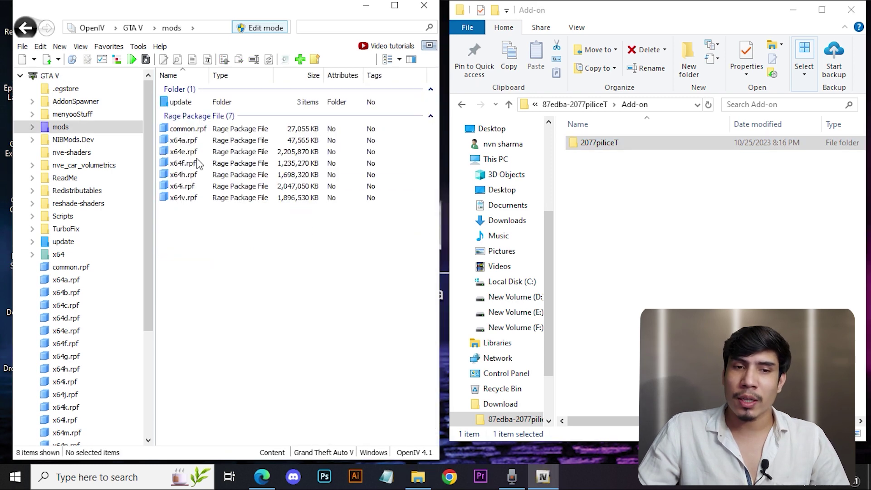
pyautogui.doubleClick(224, 102)
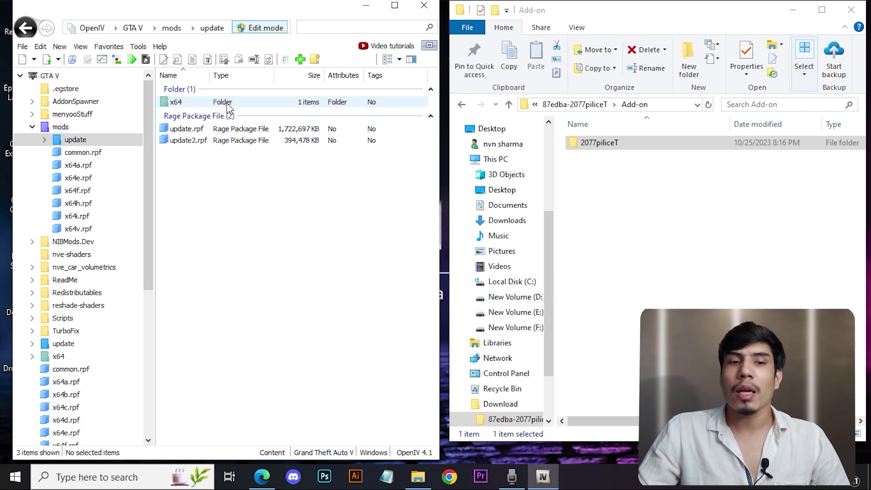
pyautogui.doubleClick(228, 107)
pyautogui.doubleClick(229, 104)
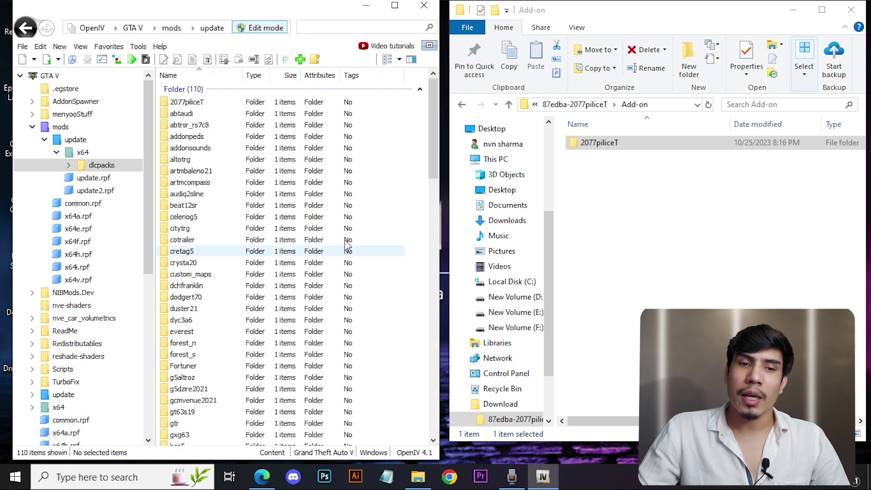
# Copy the 2077piliceT folder from the extracted Add-on folder into dlcpacks.
pyautogui.click(704, 208)
pyautogui.click(280, 104)
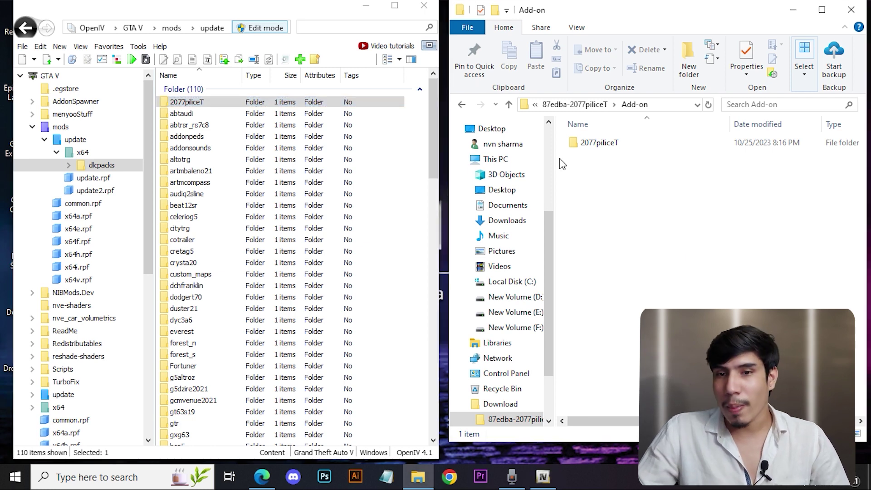
pyautogui.click(589, 144)
pyautogui.moveTo(589, 143); pyautogui.dragTo(388, 186)
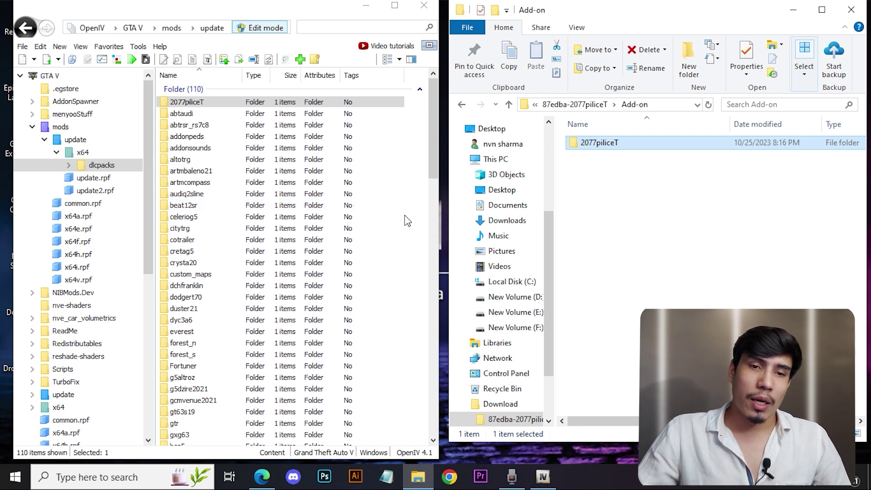
pyautogui.moveTo(579, 142); pyautogui.dragTo(568, 186)
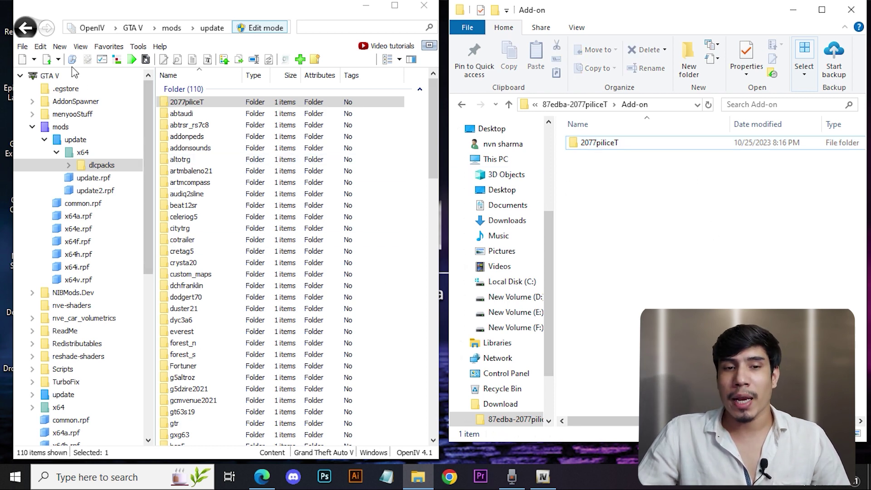
# In OpenIV, open the GTA V folder mods > update > update.rpf > common > data.
pyautogui.click(58, 78)
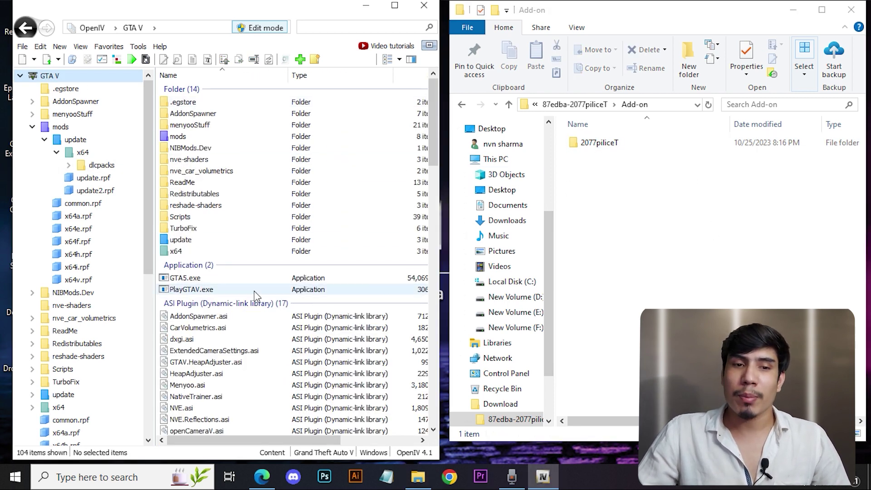
pyautogui.click(194, 148)
pyautogui.doubleClick(191, 135)
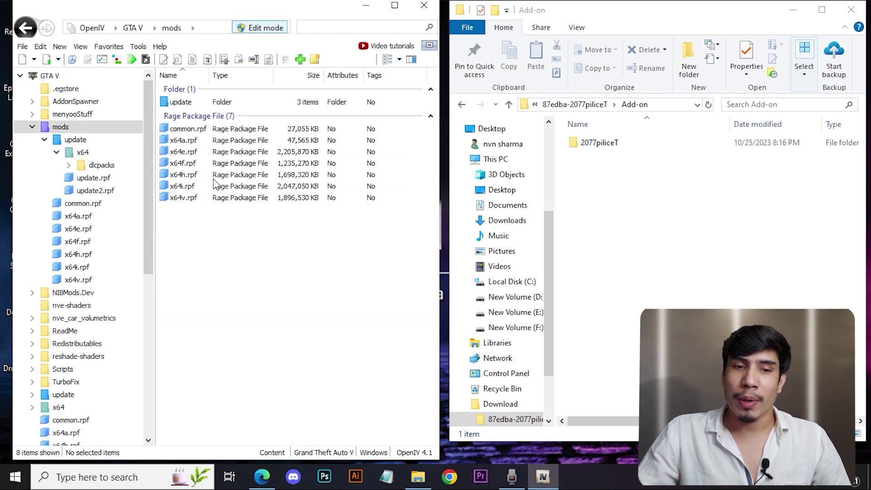
pyautogui.doubleClick(230, 104)
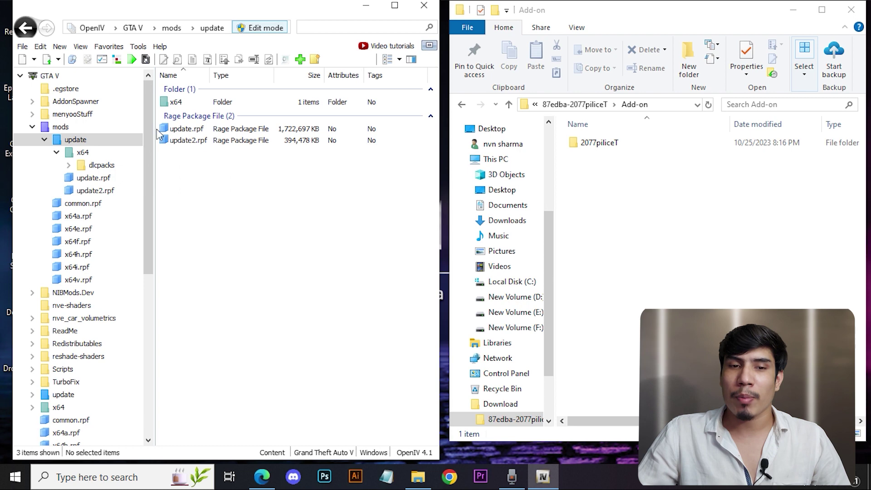
pyautogui.click(171, 131)
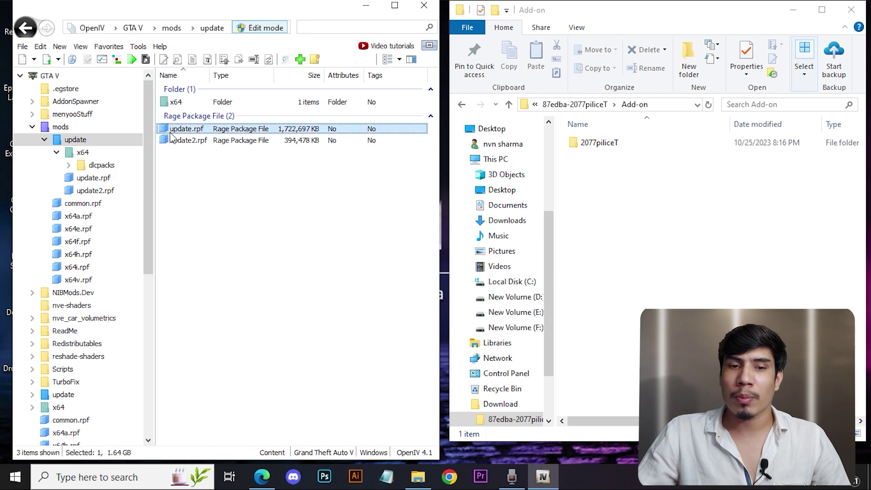
pyautogui.doubleClick(304, 130)
pyautogui.click(242, 106)
pyautogui.doubleClick(241, 104)
pyautogui.doubleClick(243, 103)
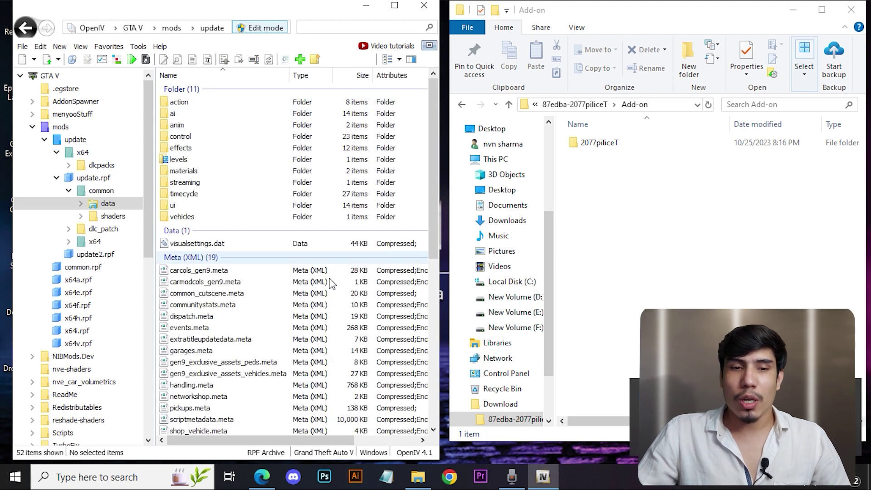
pyautogui.scroll(-6, 379, 318)
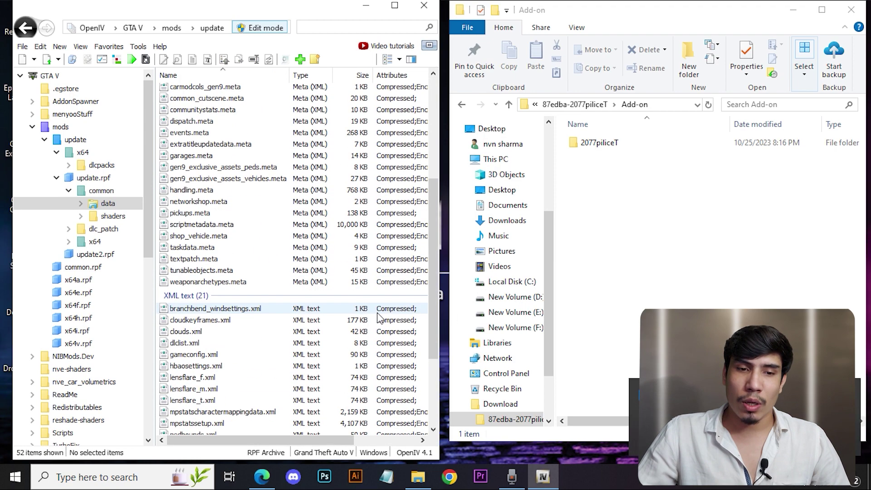
pyautogui.scroll(-4, 379, 318)
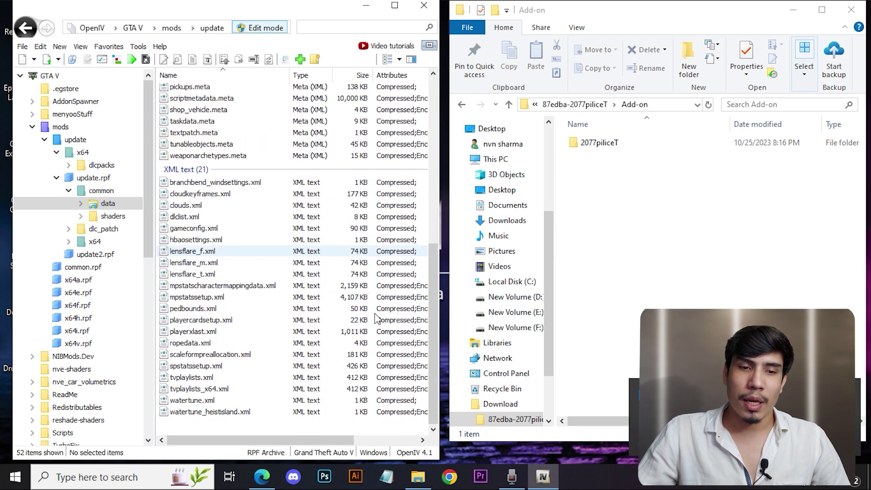
pyautogui.click(192, 218)
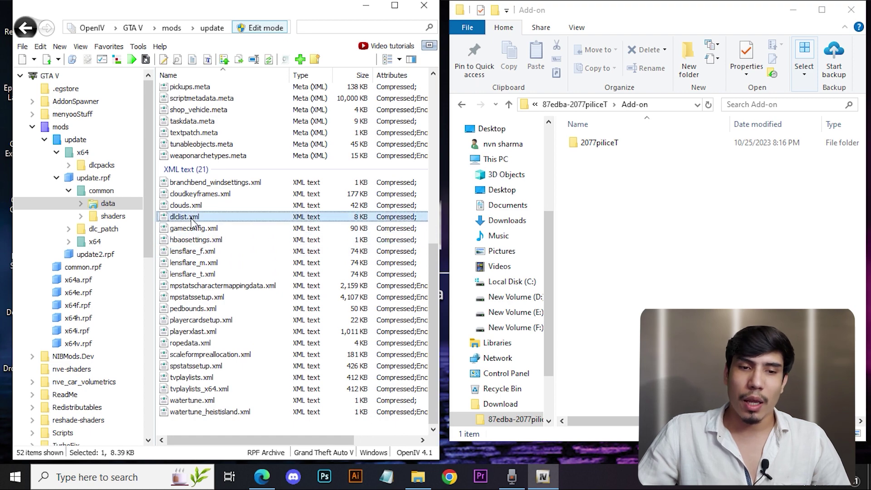
pyautogui.rightClick(193, 221)
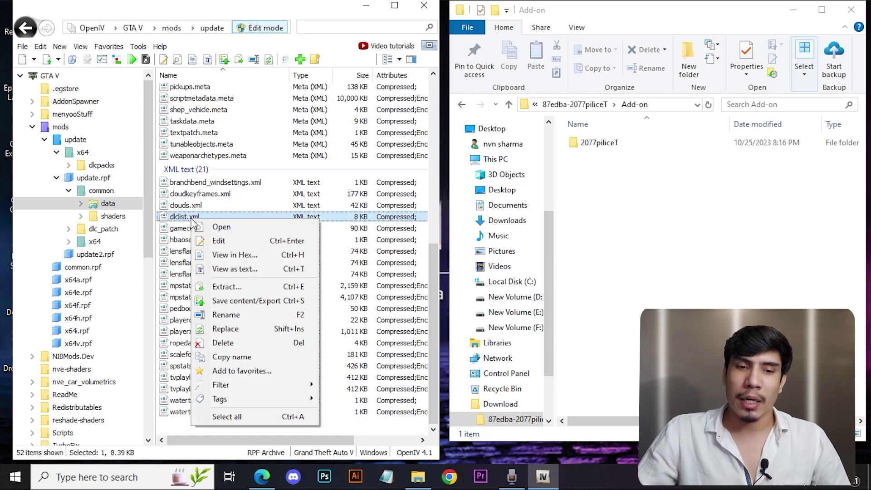
pyautogui.click(218, 242)
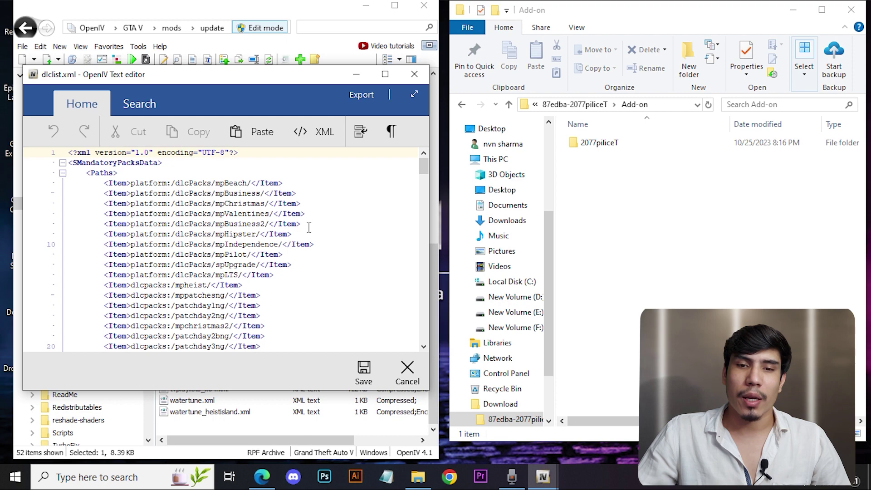
pyautogui.scroll(-20, 309, 227)
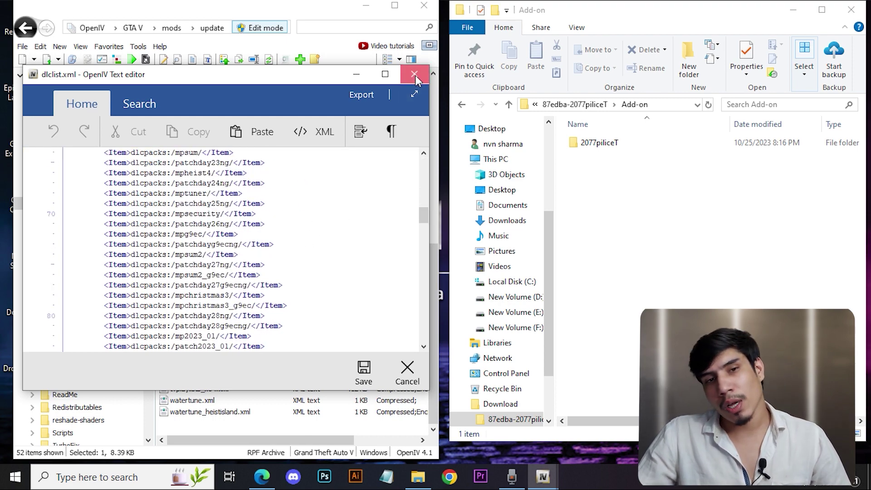
pyautogui.click(416, 78)
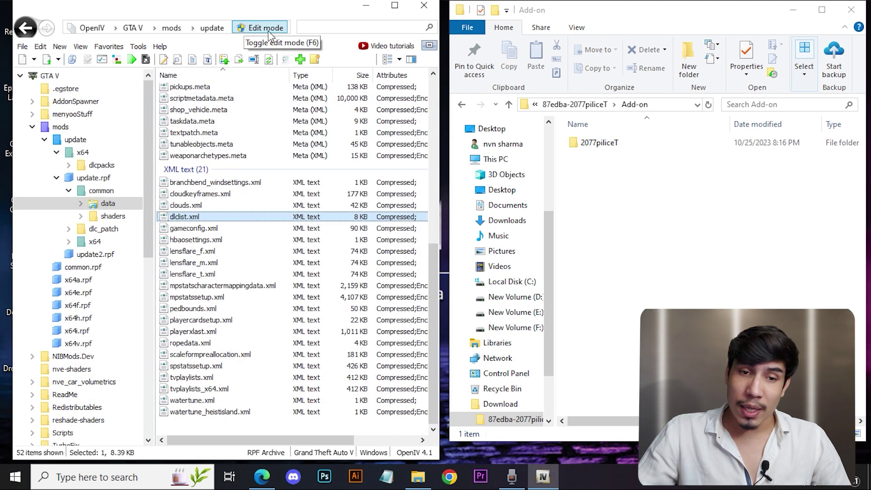
pyautogui.rightClick(199, 217)
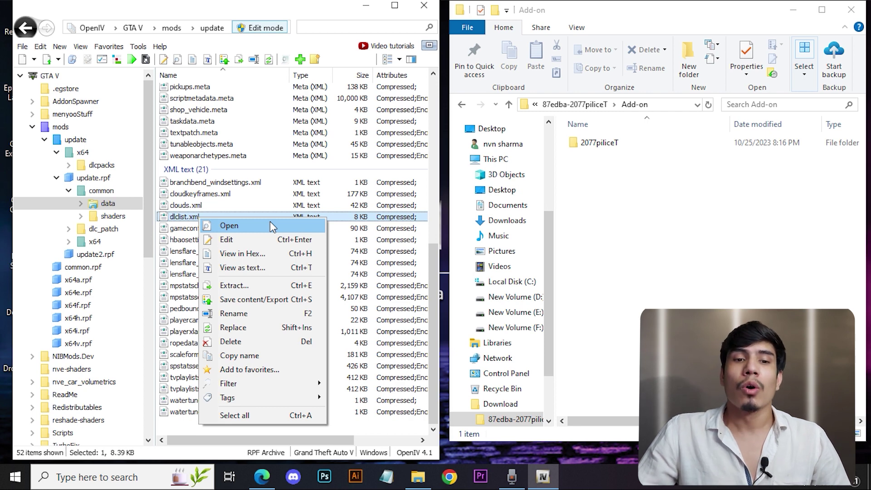
pyautogui.click(183, 219)
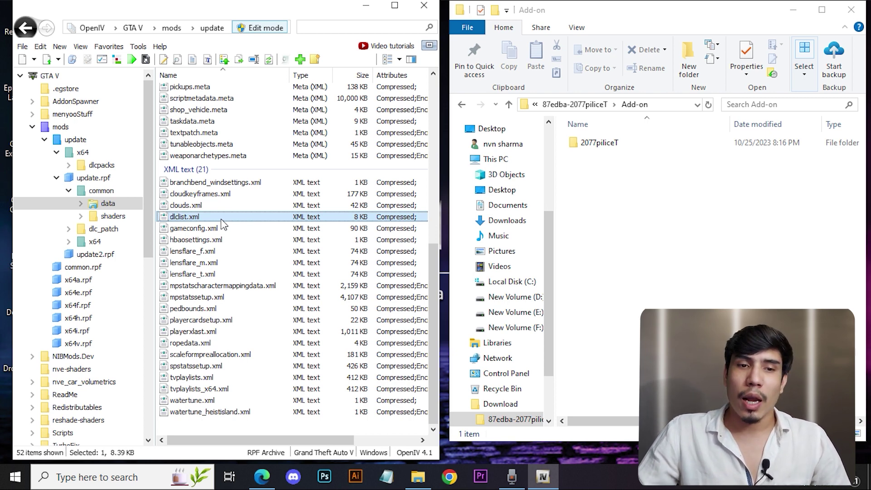
pyautogui.scroll(10, 240, 231)
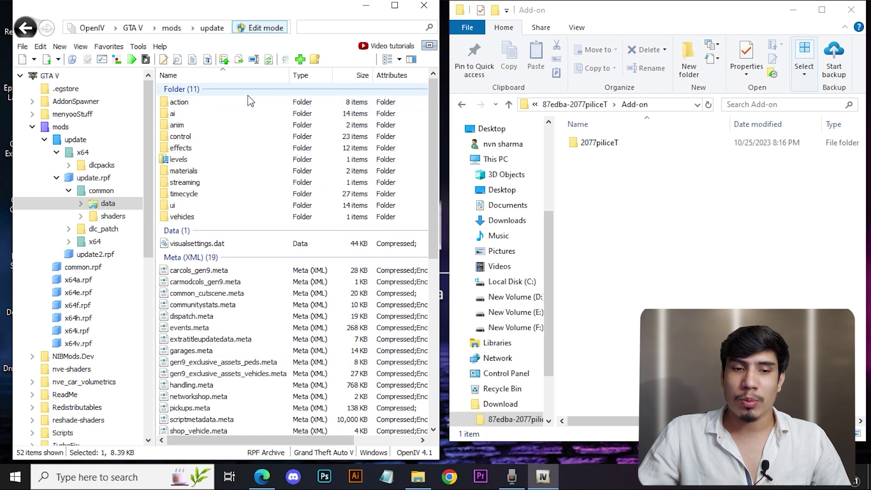
pyautogui.scroll(-9, 250, 101)
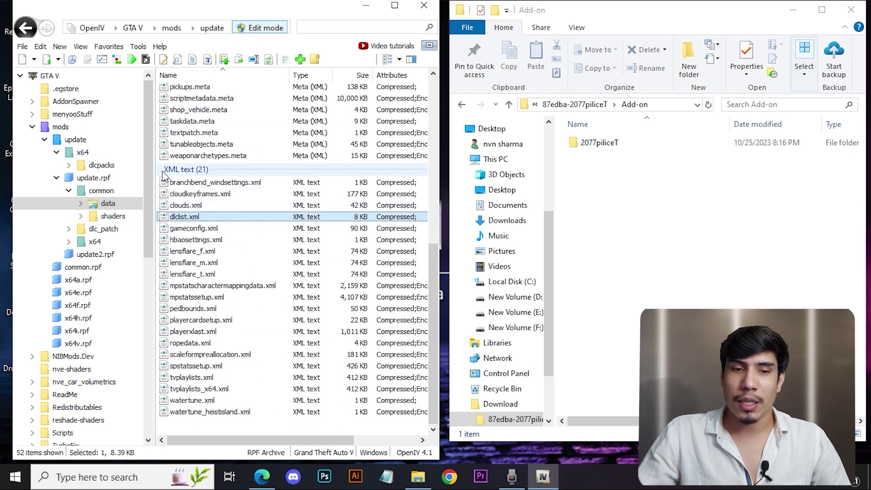
# Open dlclist.xml for editing and delete the existing dlcpacks:\2077piliceT\ item on line 232 at the end of the list.
pyautogui.rightClick(205, 222)
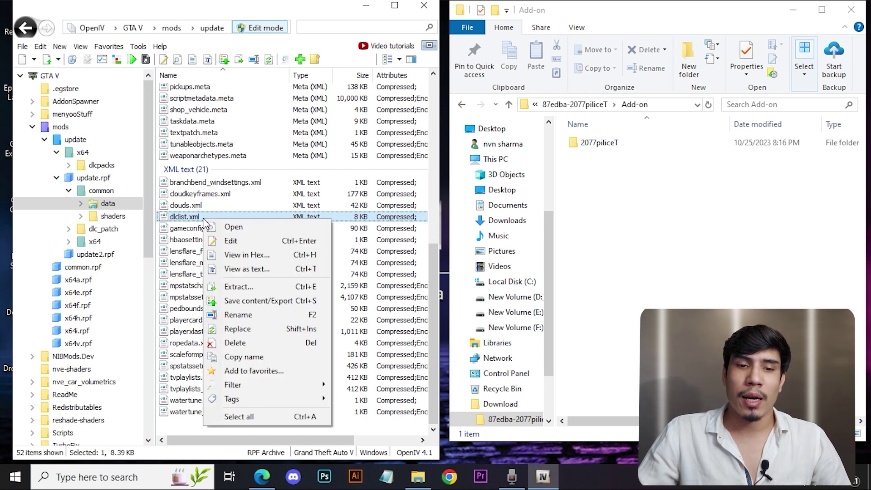
pyautogui.click(230, 247)
pyautogui.scroll(-15, 383, 247)
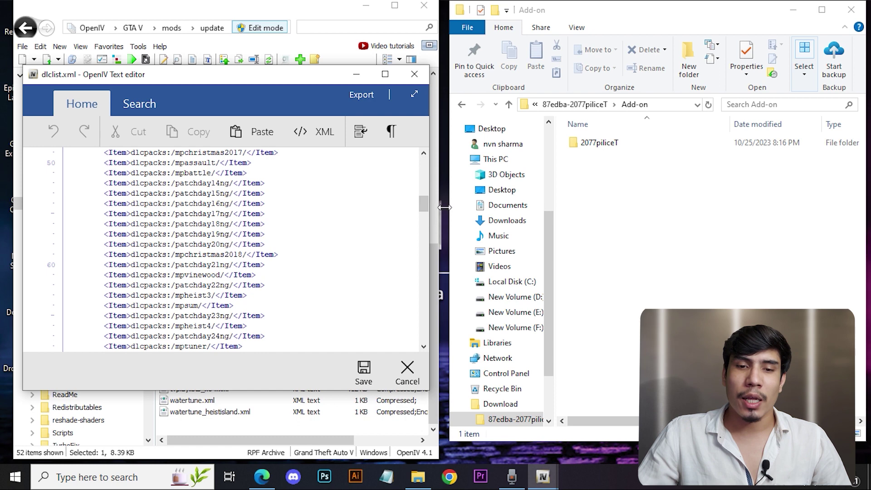
pyautogui.moveTo(428, 204); pyautogui.dragTo(429, 352)
pyautogui.moveTo(238, 330); pyautogui.dragTo(69, 330)
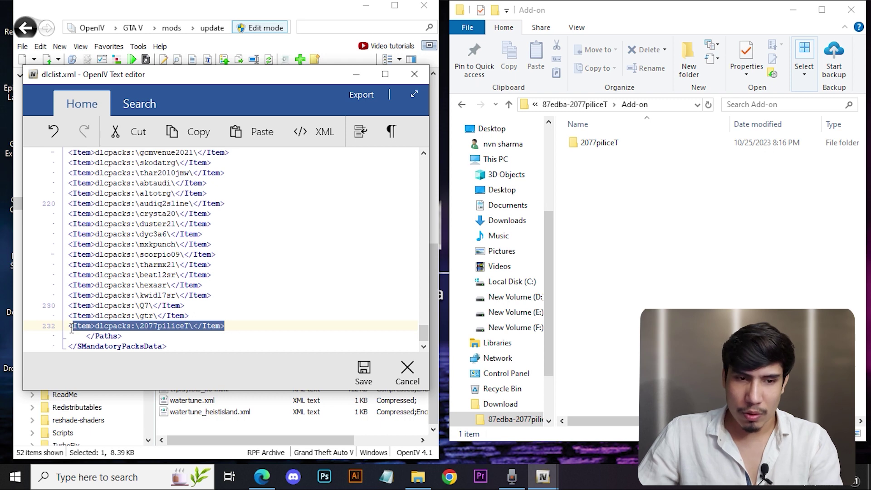
pyautogui.press('BackSpace')
# Duplicate the last item, <Item>dlcpacks:\gtr\</Item>, on a new line directly below it.
pyautogui.click(235, 318)
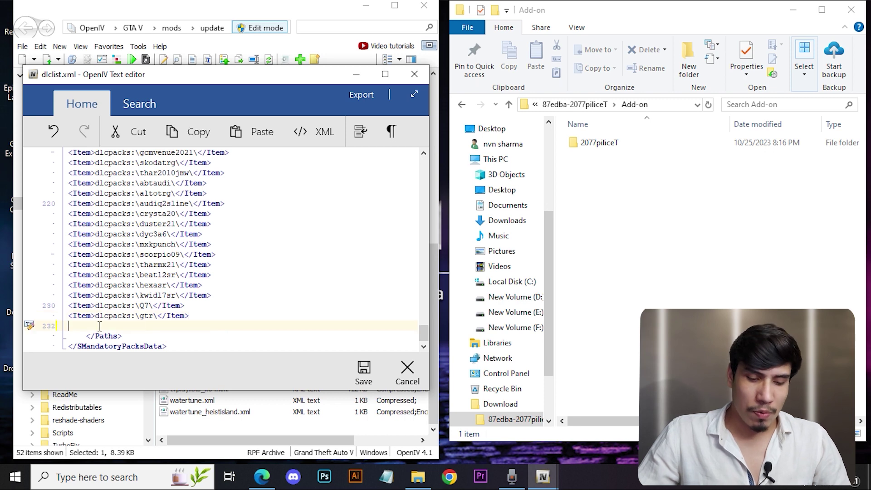
pyautogui.moveTo(191, 317); pyautogui.dragTo(66, 323)
pyautogui.hotkey('ctrl', 'c')
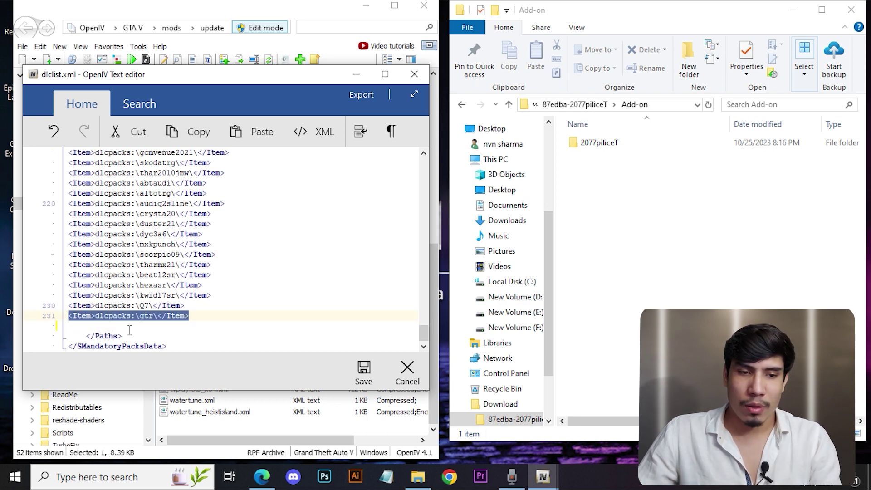
pyautogui.click(195, 317)
pyautogui.press('Return')
pyautogui.hotkey('ctrl', 'v')
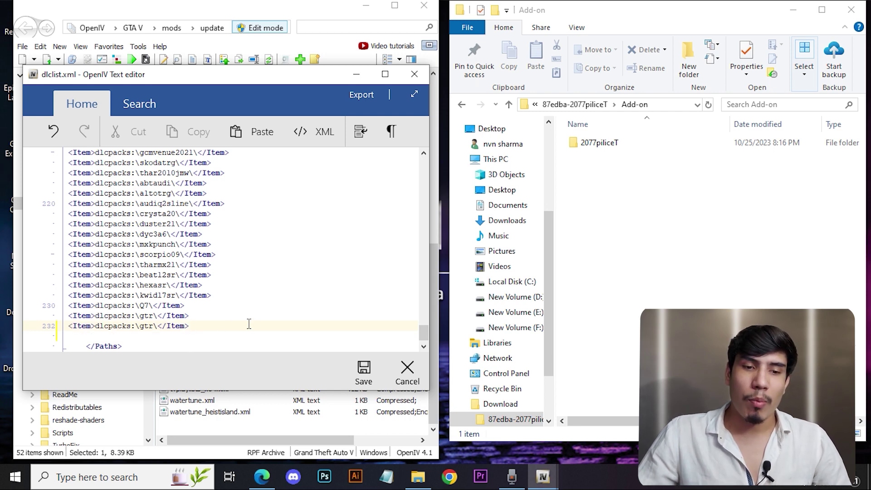
# Select gtr in the duplicated item, and copy the name of the 2077piliceT folder in File Explorer.
pyautogui.moveTo(140, 326); pyautogui.dragTo(153, 328)
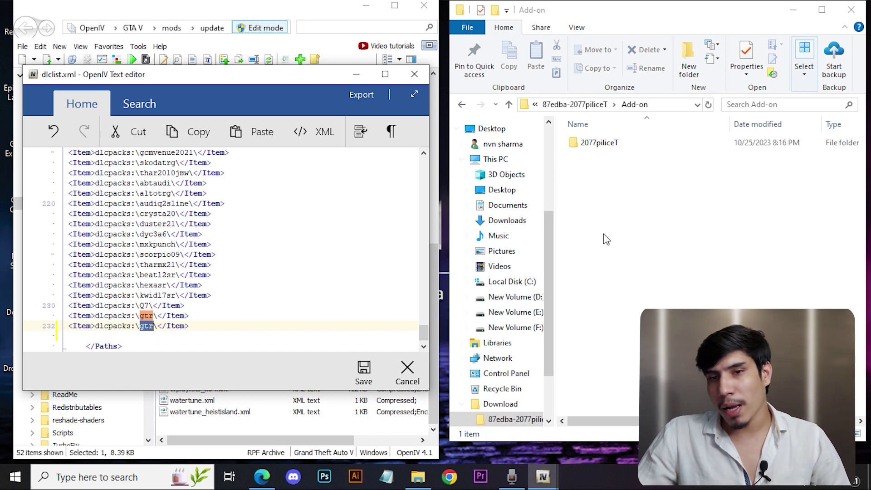
pyautogui.click(626, 204)
pyautogui.click(605, 145)
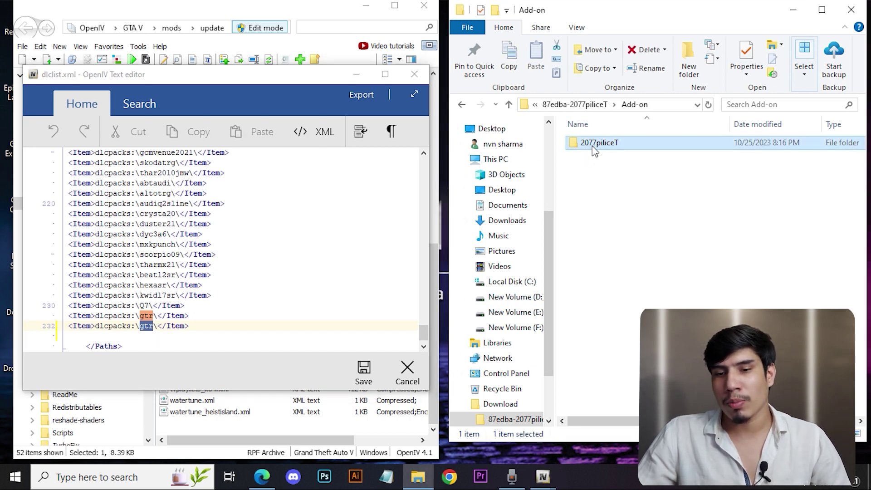
pyautogui.rightClick(594, 146)
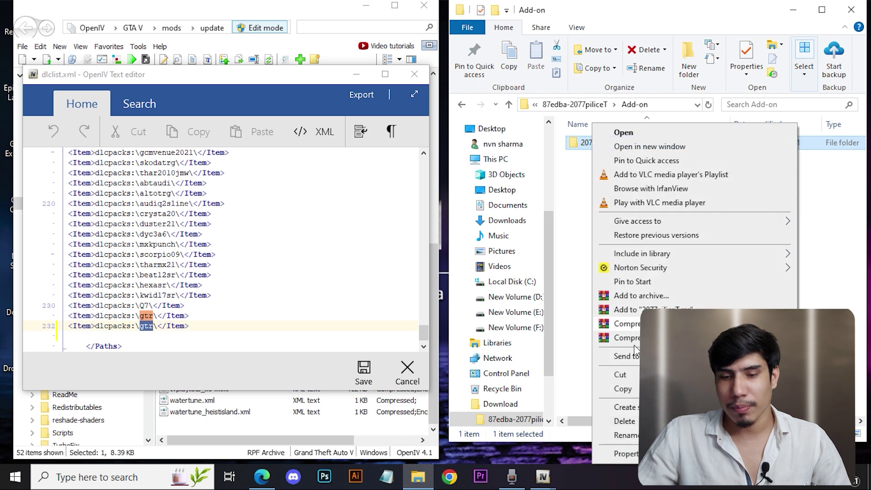
pyautogui.click(634, 437)
pyautogui.hotkey('ctrl', 'c')
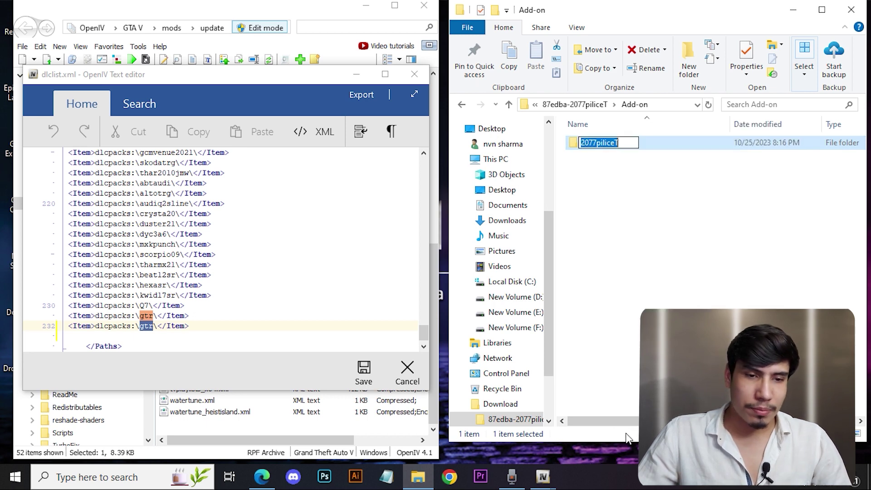
# Replace gtr in the duplicated item of dlclist.xml with the copied folder name 2077piliceT.
pyautogui.click(144, 326)
pyautogui.doubleClick(145, 326)
pyautogui.click(142, 326)
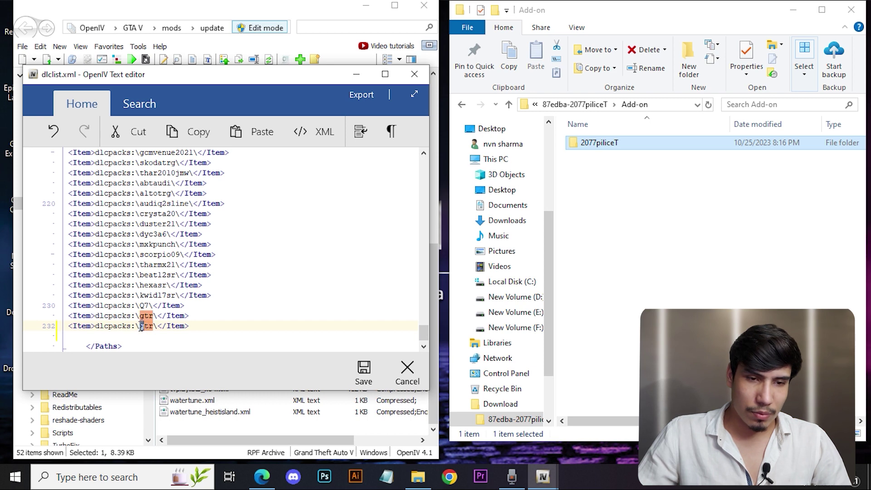
pyautogui.moveTo(141, 327); pyautogui.dragTo(149, 329)
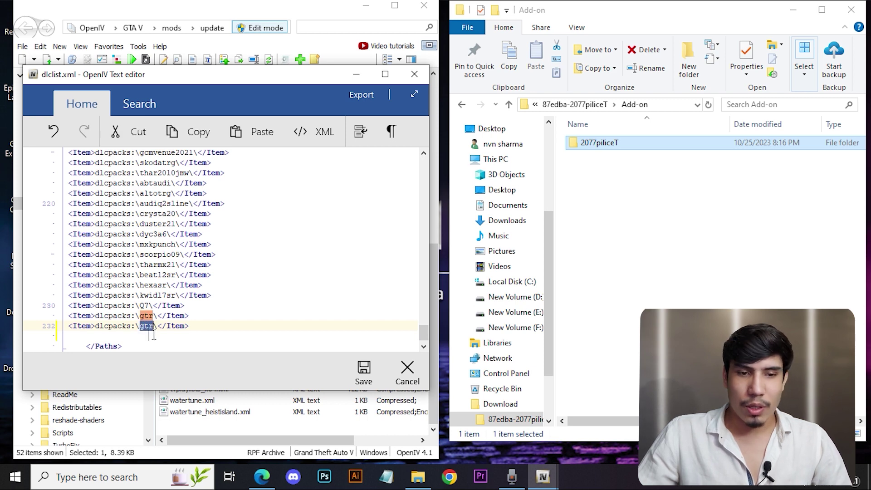
pyautogui.hotkey('ctrl', 'v')
pyautogui.click(253, 336)
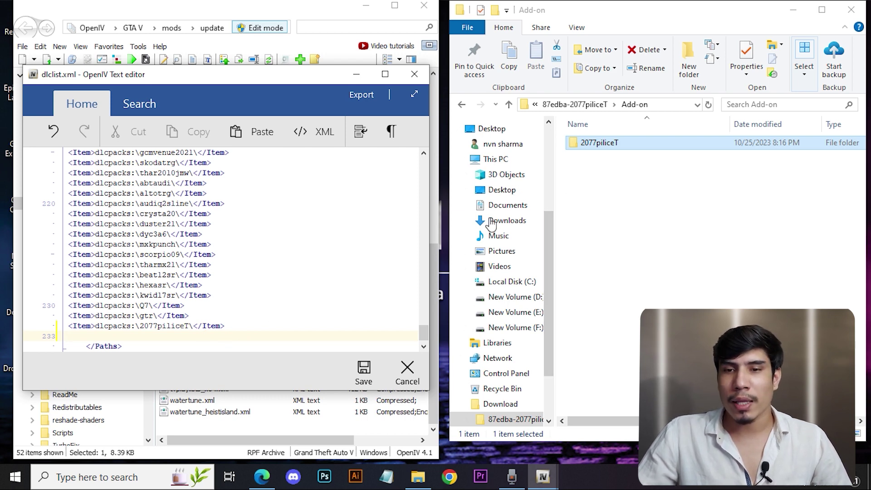
# In File Explorer, compare the contents of the Add-on and Fivem folders, and return to the 87edba-2077piliceT folder.
pyautogui.click(509, 104)
pyautogui.doubleClick(589, 144)
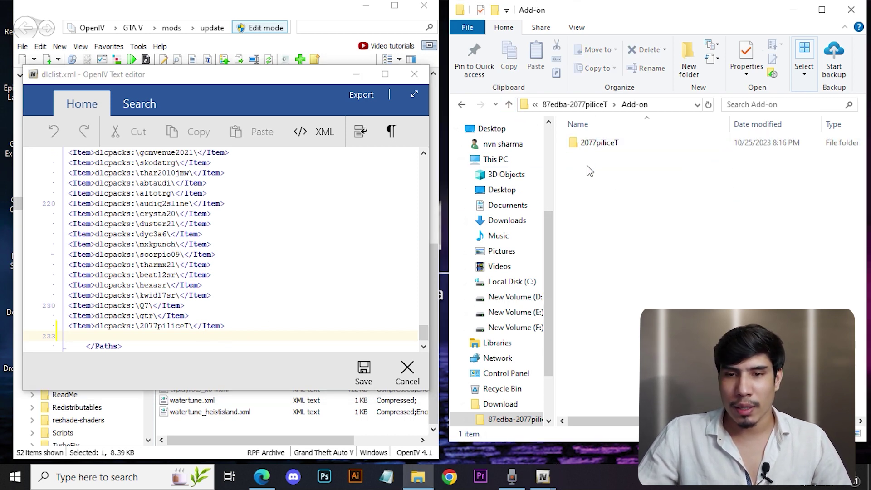
pyautogui.click(558, 105)
pyautogui.click(612, 172)
pyautogui.doubleClick(613, 173)
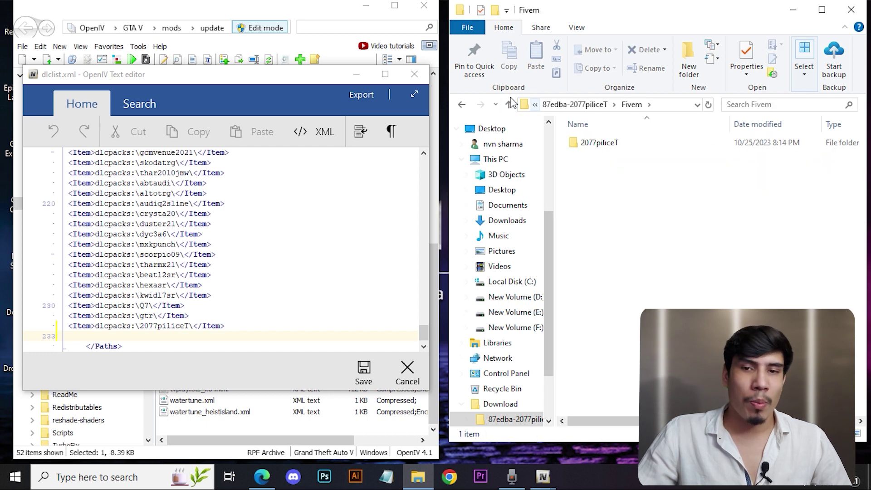
pyautogui.click(522, 104)
pyautogui.click(509, 104)
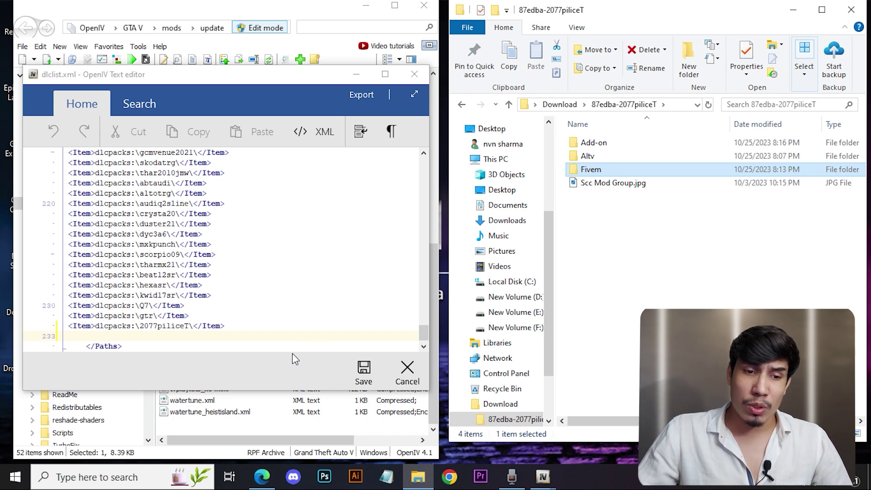
pyautogui.moveTo(68, 326); pyautogui.dragTo(219, 330)
pyautogui.moveTo(140, 326); pyautogui.dragTo(187, 330)
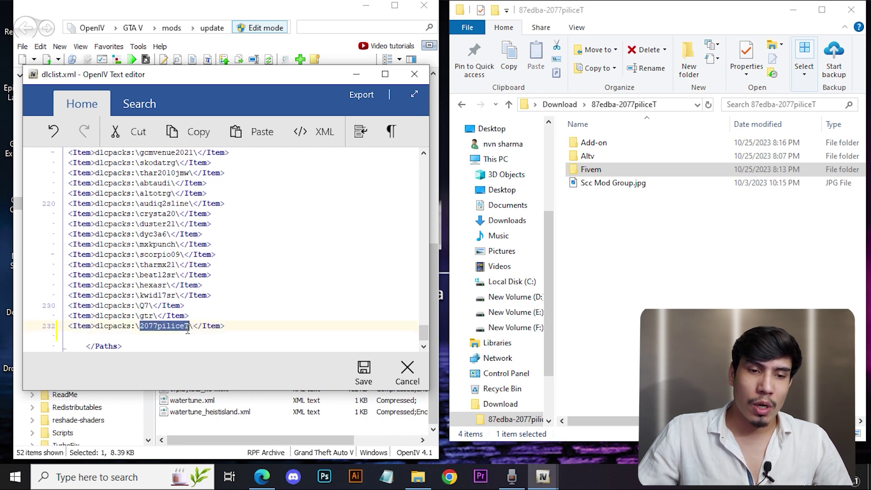
pyautogui.moveTo(141, 315); pyautogui.dragTo(166, 286)
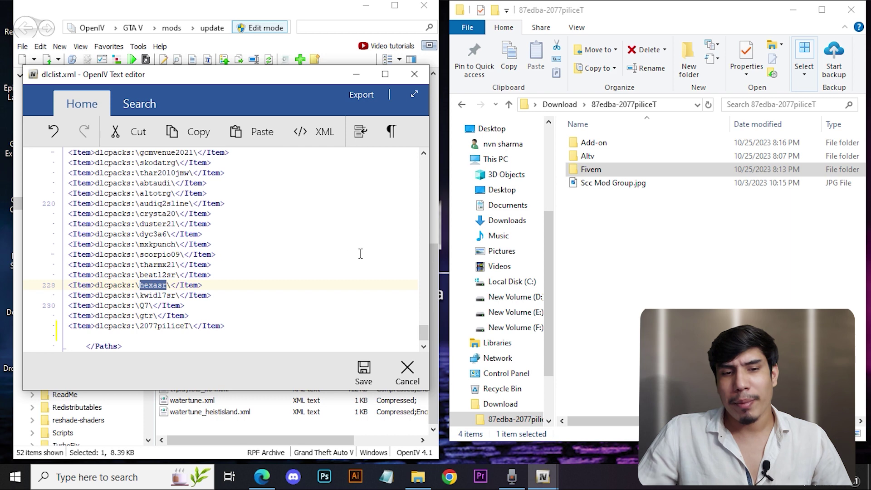
pyautogui.click(260, 330)
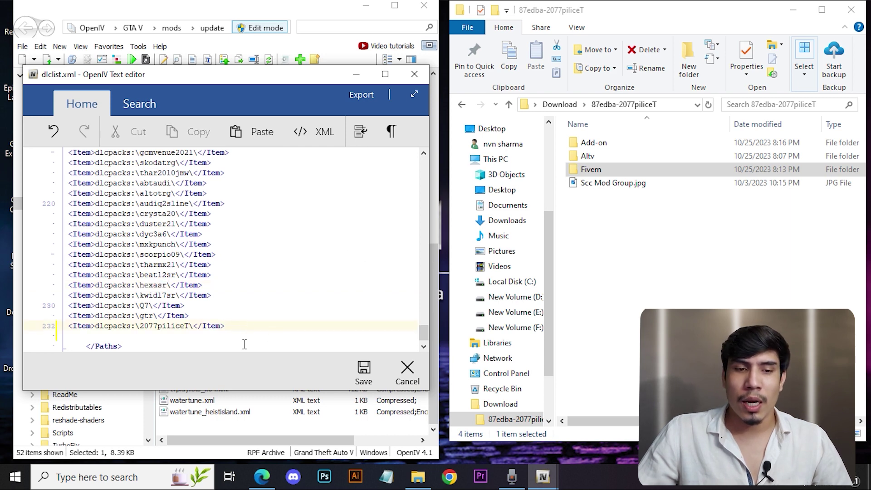
# Save the edited dlclist.xml with the new 2077piliceT entry.
pyautogui.scroll(-1, 167, 338)
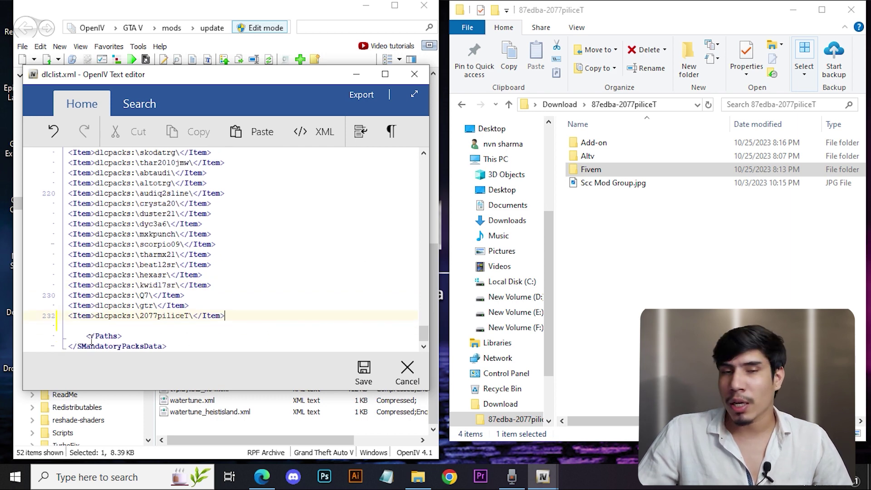
pyautogui.click(361, 369)
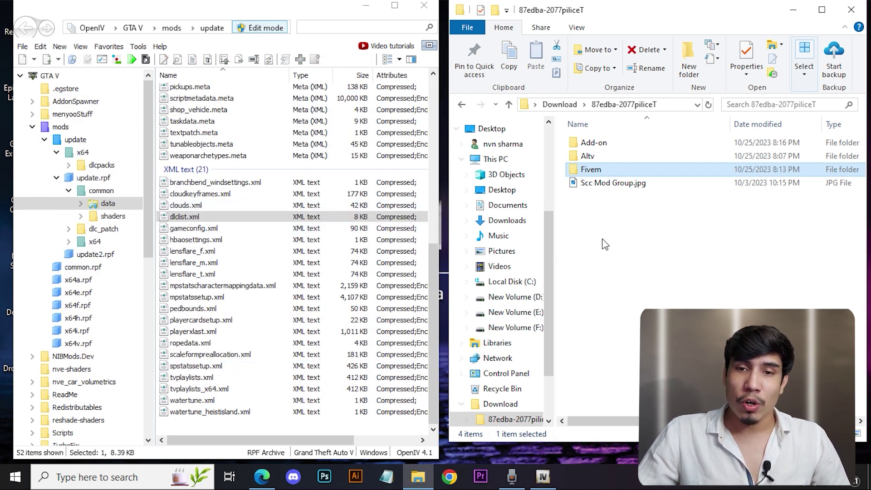
# Go back to the Download folder in File Explorer and to the GTA V root folder in OpenIV.
pyautogui.click(509, 104)
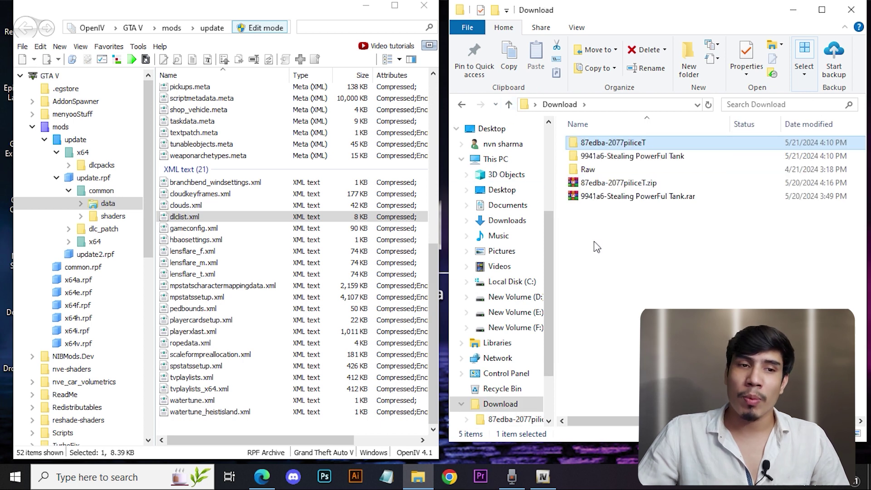
pyautogui.click(48, 75)
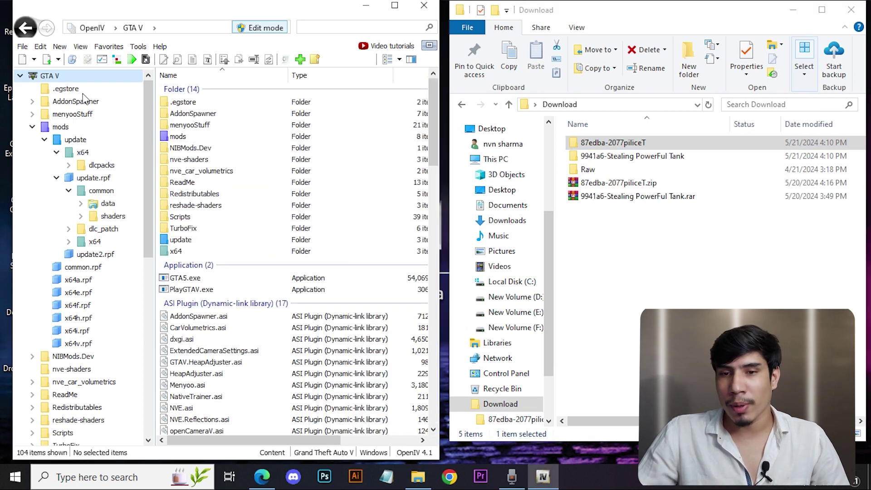
pyautogui.click(652, 199)
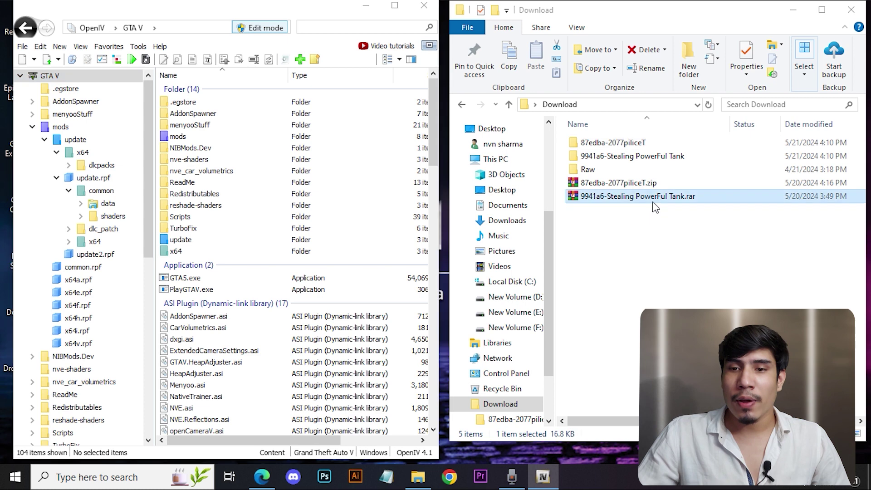
pyautogui.click(620, 230)
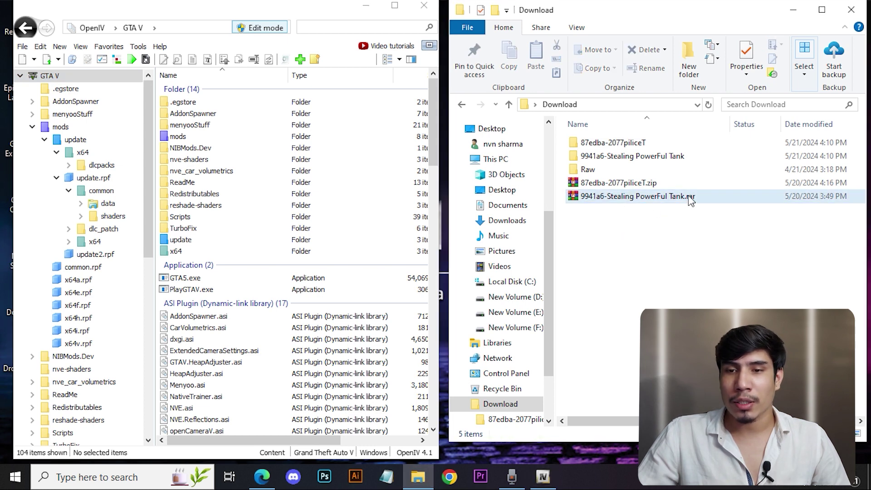